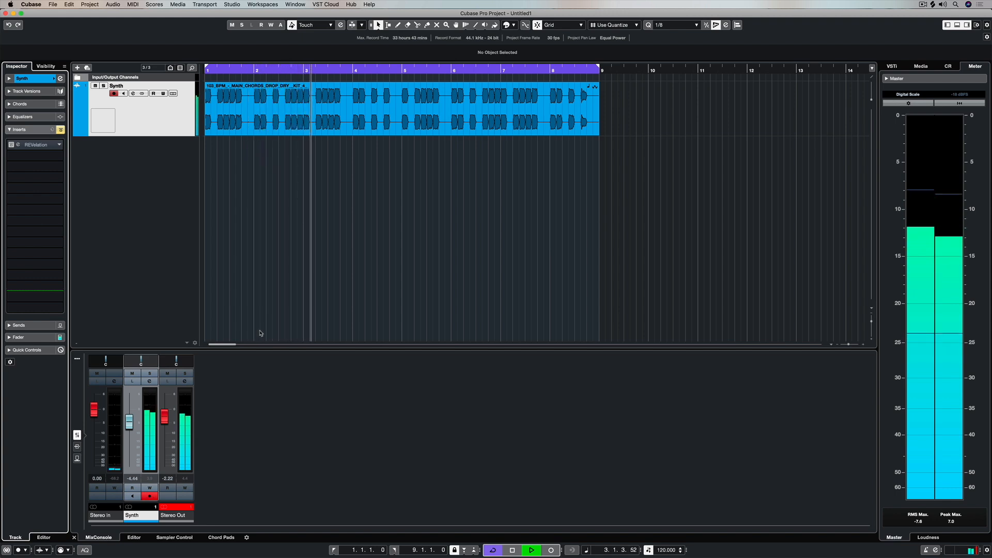
# Activate the Synth track's bypassed REVelation reverb, set its mix to 100% and adjust the tail delay to 91.1 ms.
pyautogui.click(18, 145)
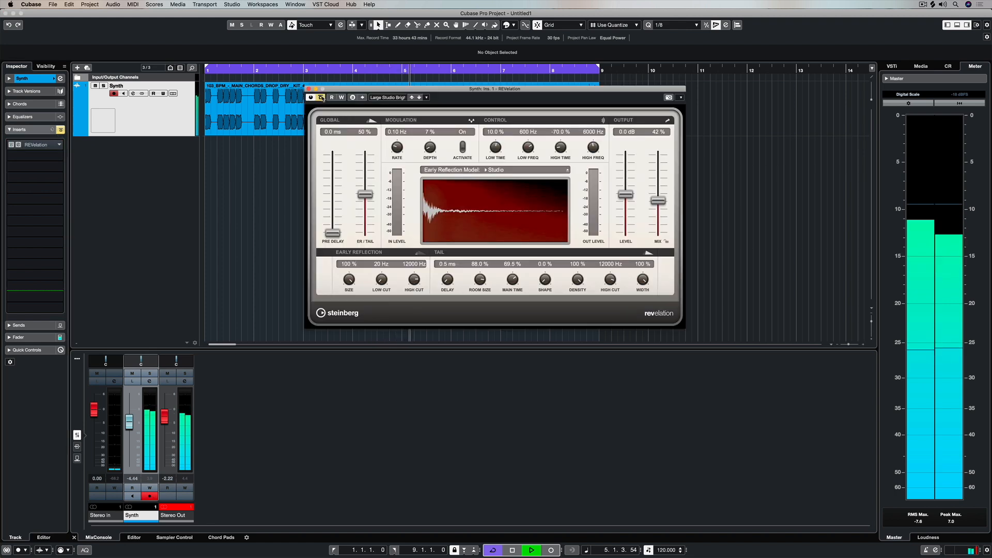
pyautogui.click(321, 97)
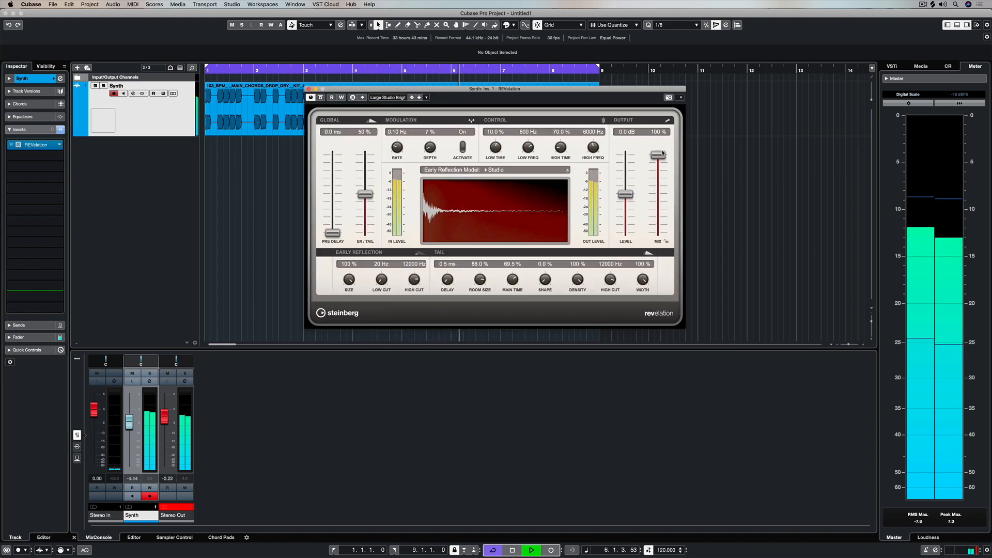
pyautogui.moveTo(457, 238); pyautogui.dragTo(464, 230)
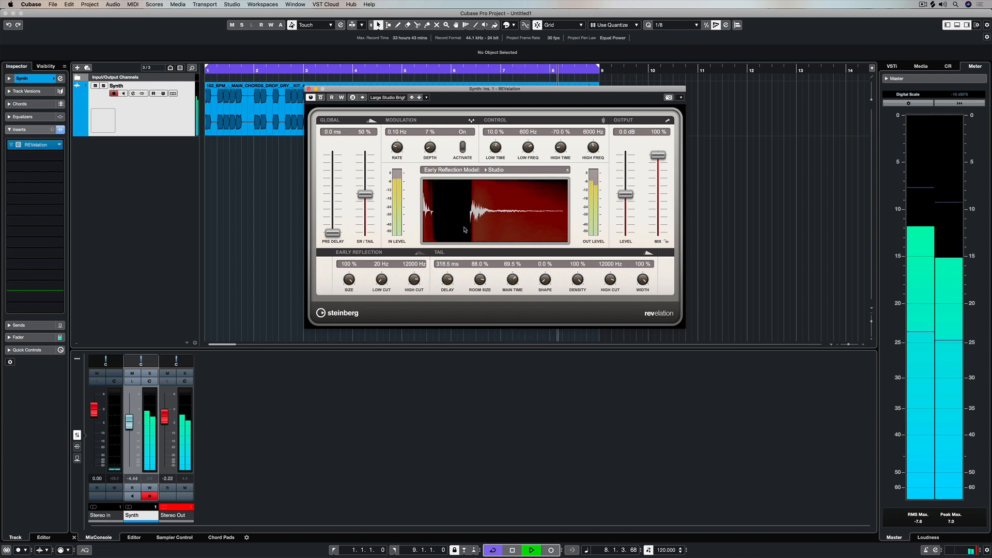
pyautogui.moveTo(446, 292); pyautogui.dragTo(444, 303)
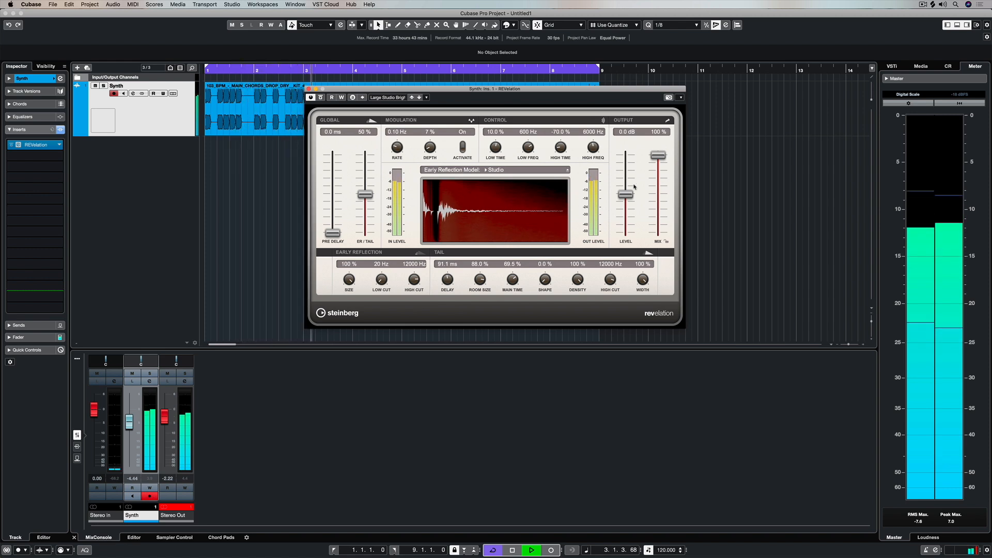
# Lower the Synth reverb's mix to 52%, and bypass and close the REVelation plug-in.
pyautogui.moveTo(661, 163); pyautogui.dragTo(660, 201)
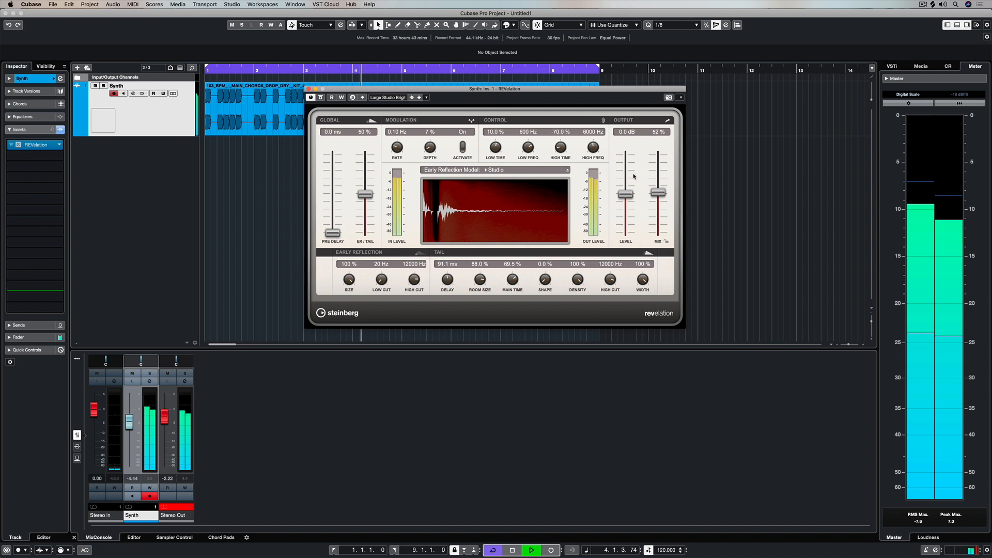
pyautogui.click(321, 97)
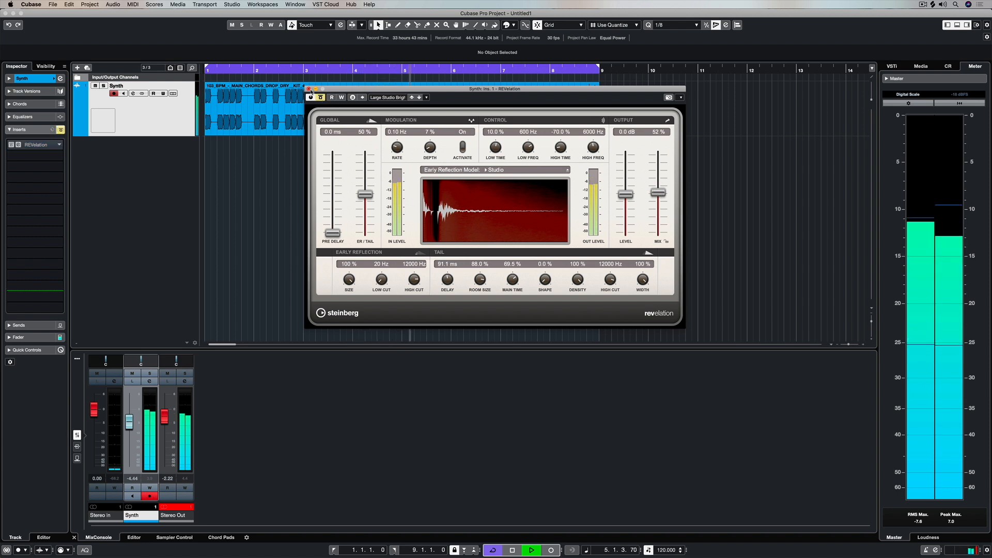
pyautogui.click(308, 89)
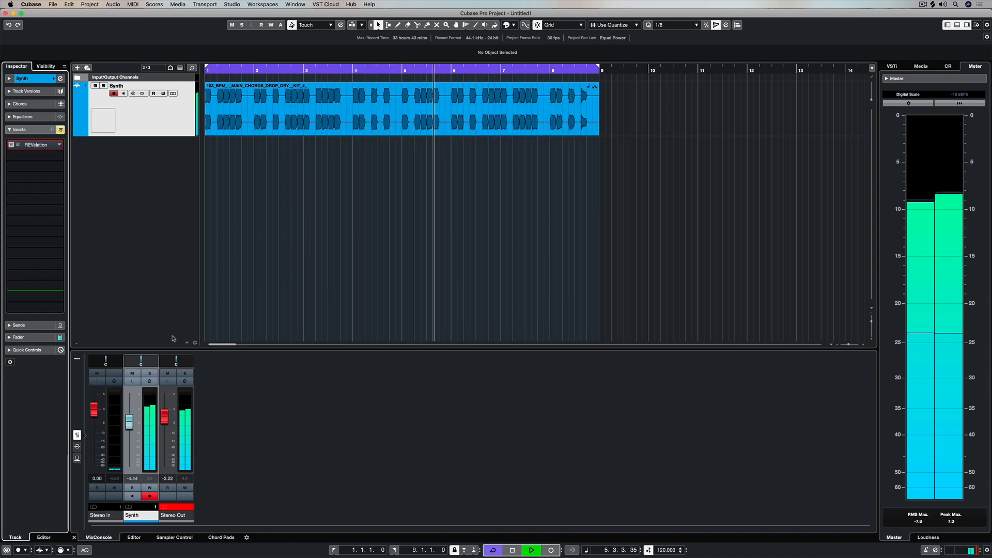
# Add a stereo FX channel named Synth Verb with the REVelation effect to the Synth channel, created inside a folder.
pyautogui.rightClick(146, 416)
pyautogui.moveTo(215, 557)
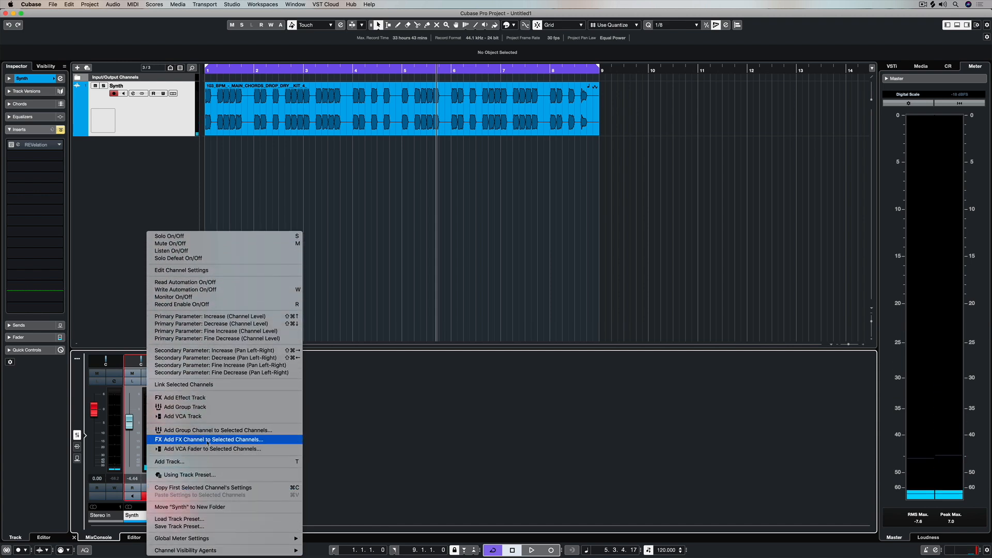
pyautogui.click(199, 439)
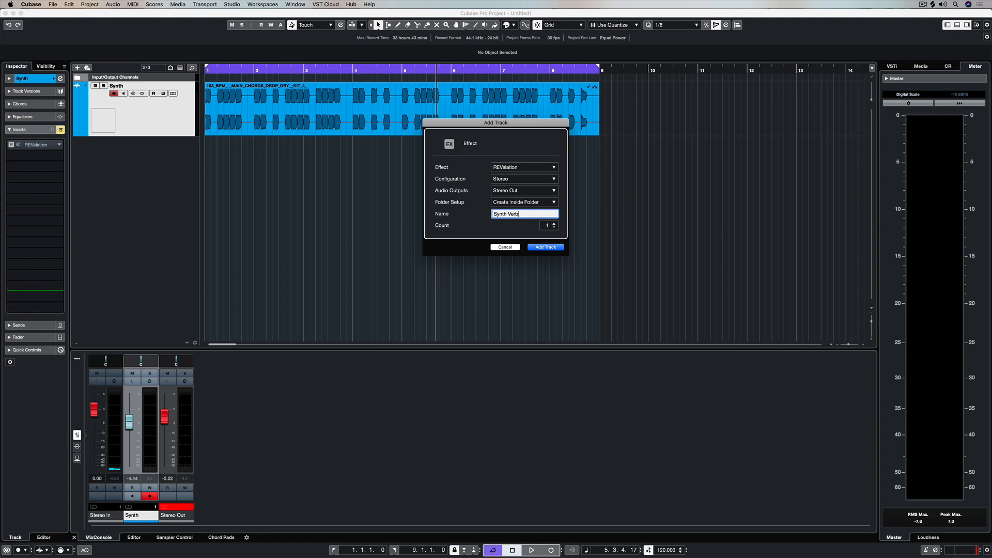
pyautogui.click(535, 247)
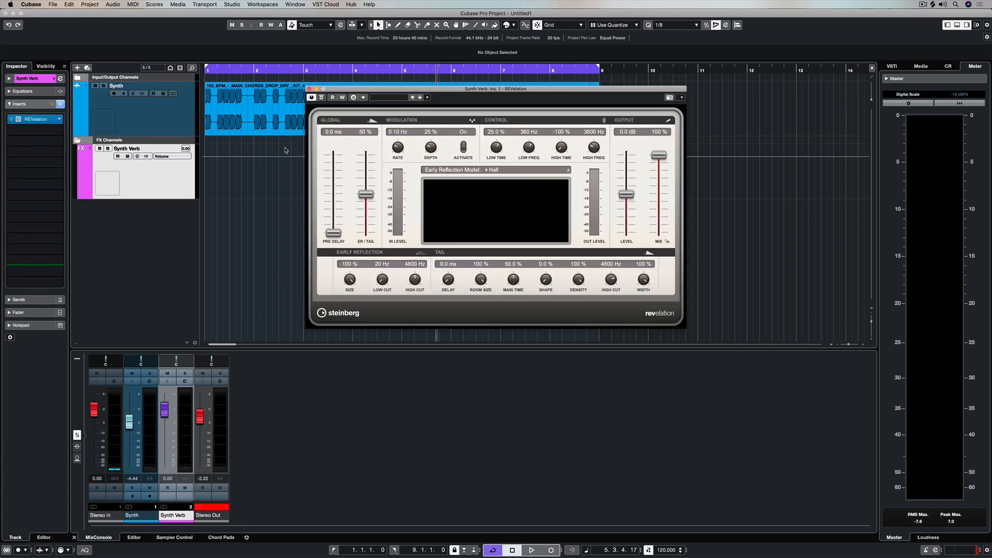
# Show the Synth track's sends in place of its inserts.
pyautogui.click(170, 129)
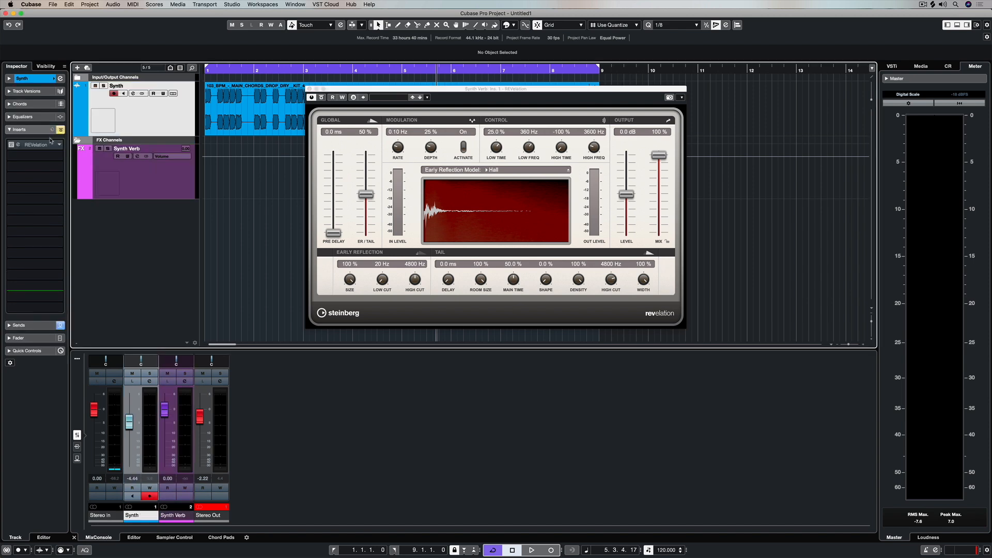
pyautogui.click(14, 130)
pyautogui.click(11, 141)
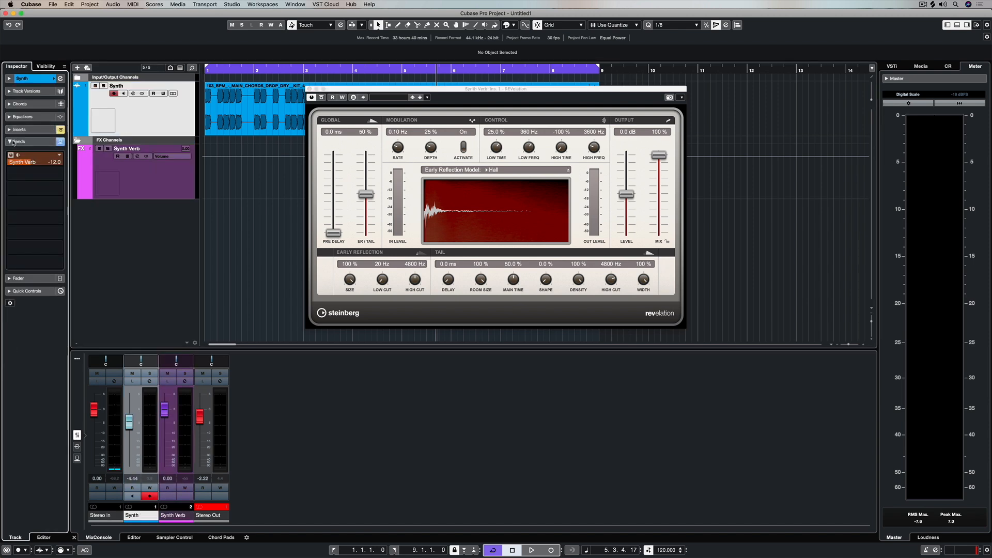
# During playback, load the Large Studio Bright preset in Synth Verb's REVelation and set the tail's main time to 88.5%.
pyautogui.press('space')
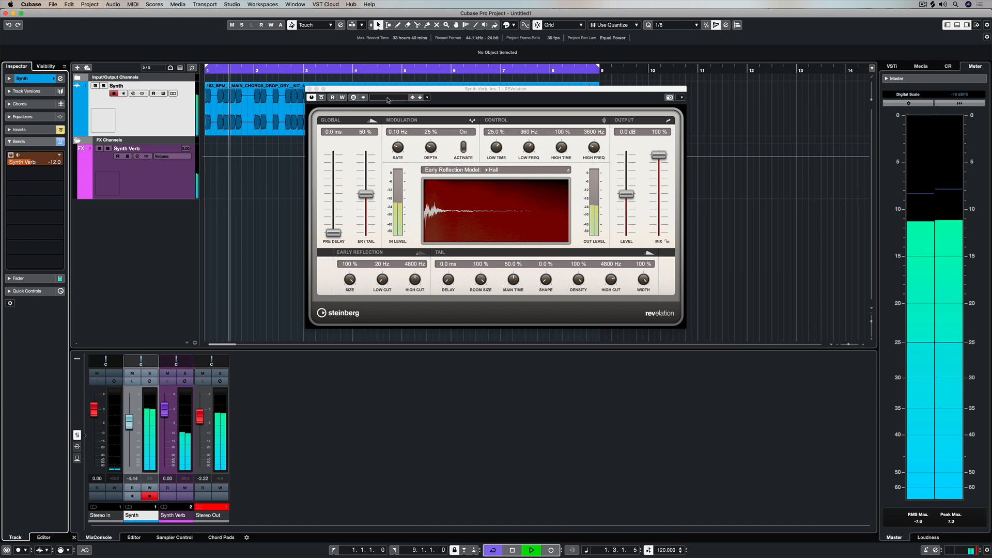
pyautogui.click(388, 98)
pyautogui.doubleClick(407, 206)
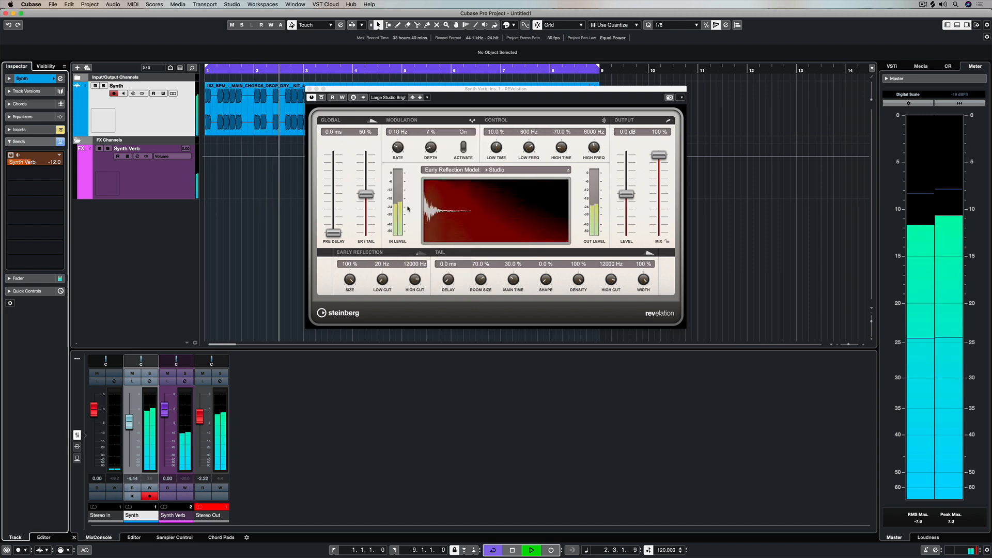
pyautogui.moveTo(513, 280); pyautogui.dragTo(567, 223)
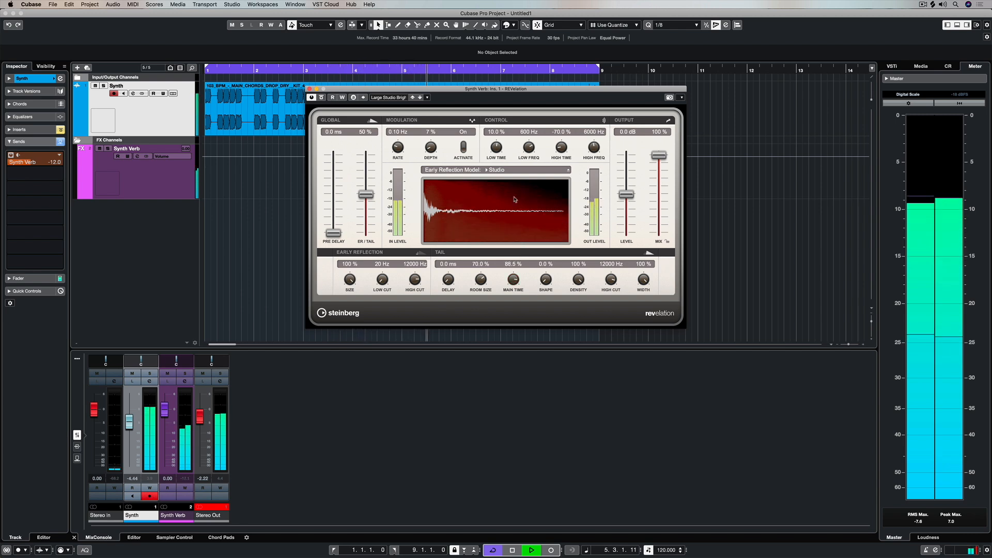
pyautogui.click(309, 89)
pyautogui.press('space')
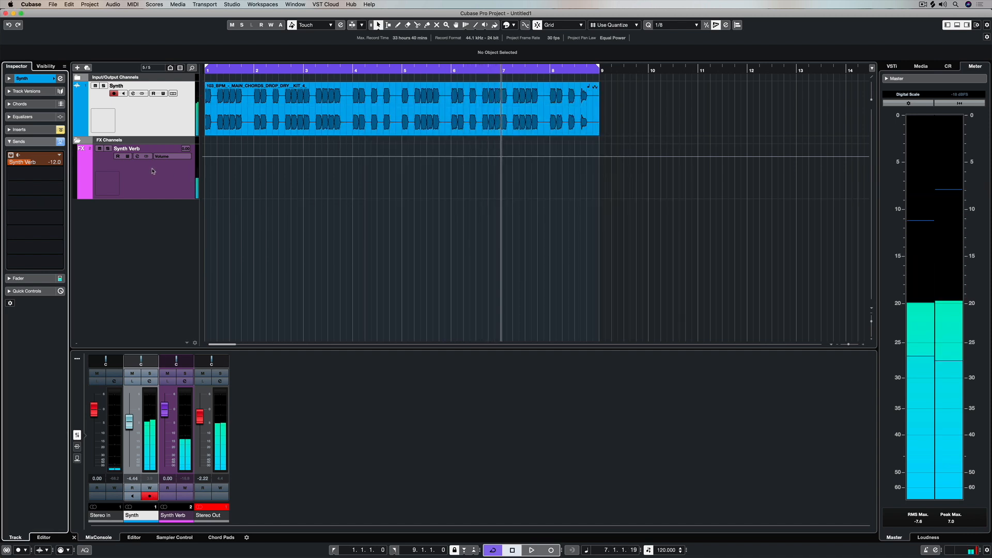
pyautogui.click(137, 156)
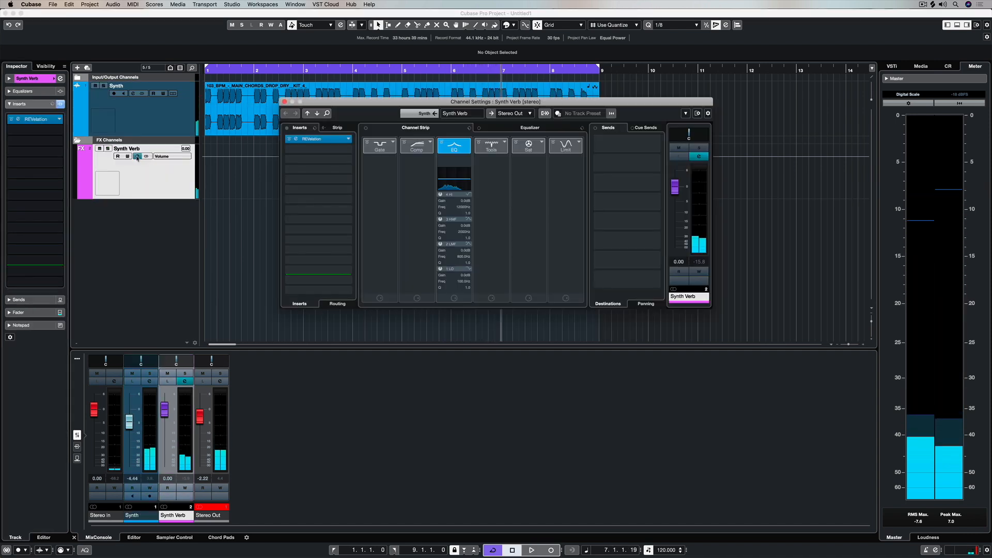
pyautogui.click(431, 143)
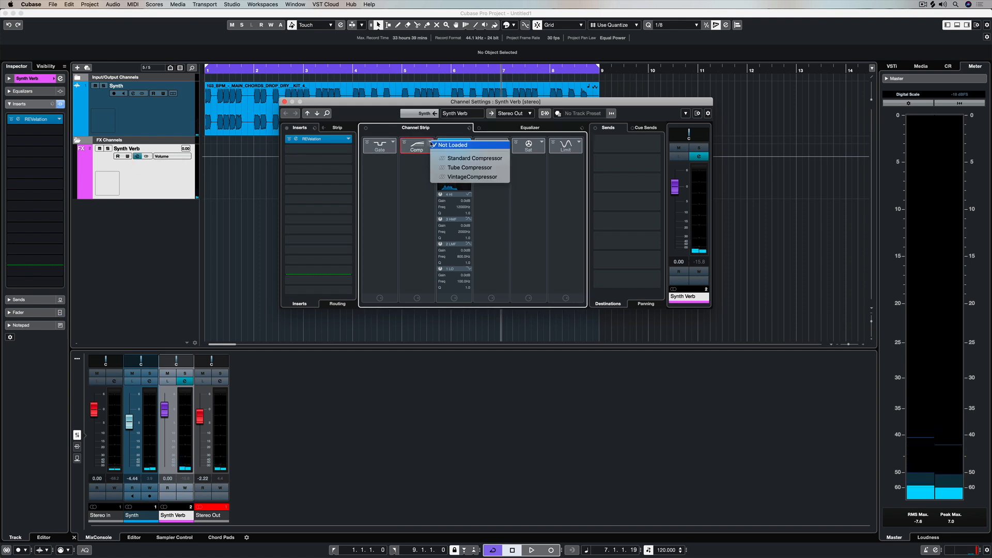
pyautogui.click(459, 168)
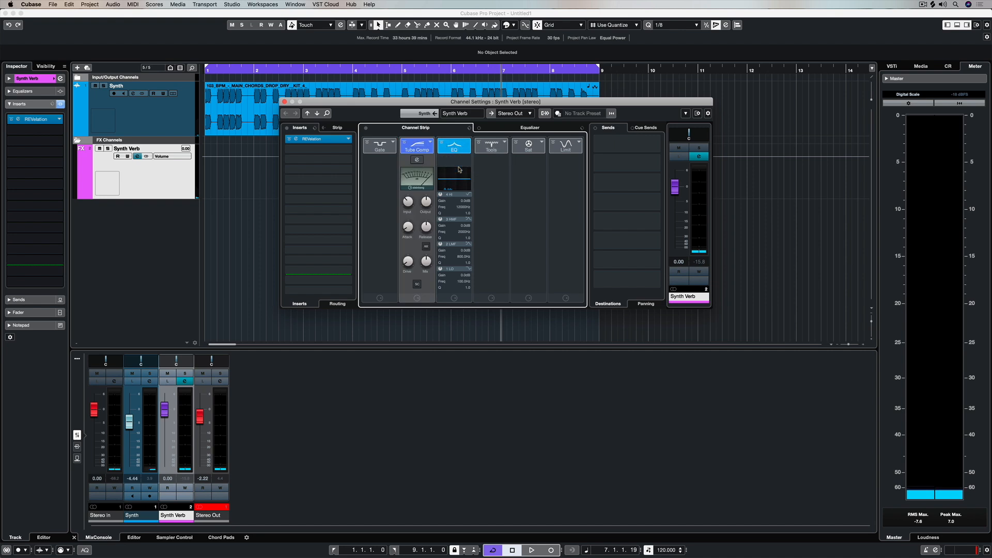
pyautogui.click(417, 284)
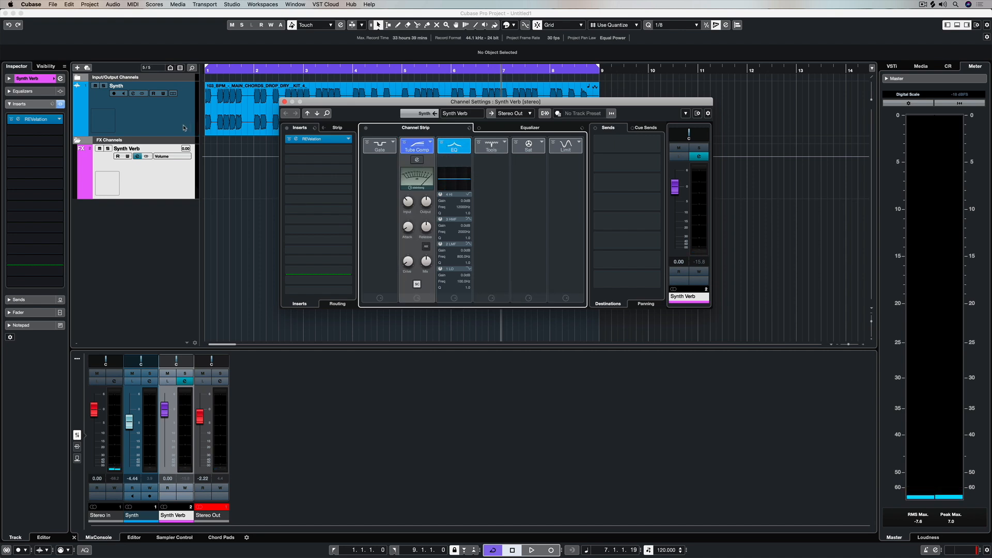
# Route the Synth track's second send to Synth Verb's compressor side-chain and activate it at a level of 1.08 dB.
pyautogui.click(188, 126)
pyautogui.click(57, 176)
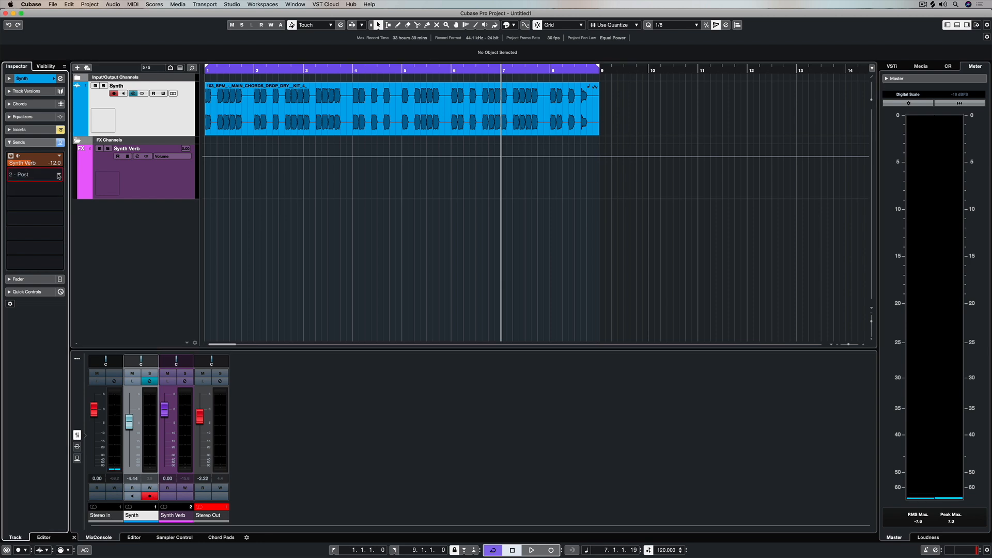
pyautogui.click(54, 235)
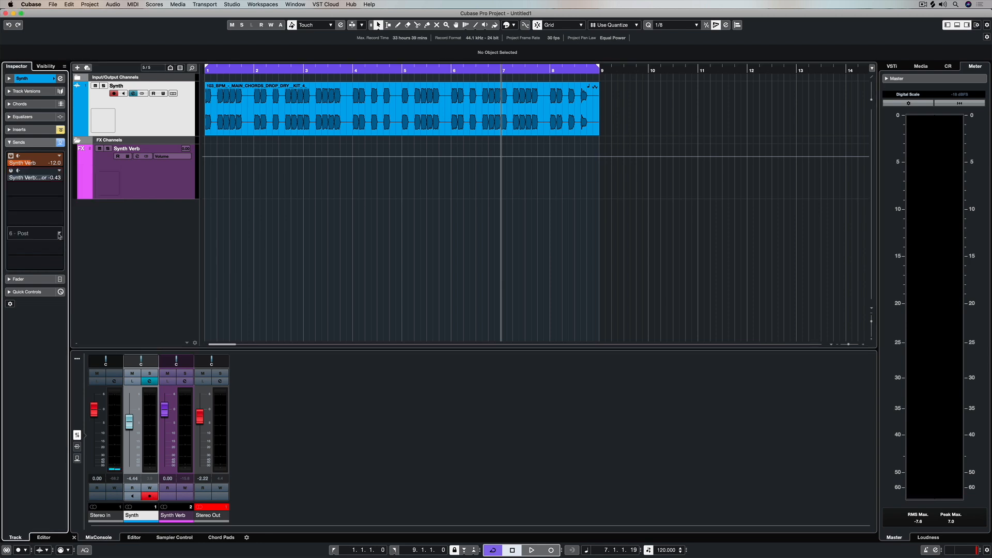
pyautogui.click(11, 171)
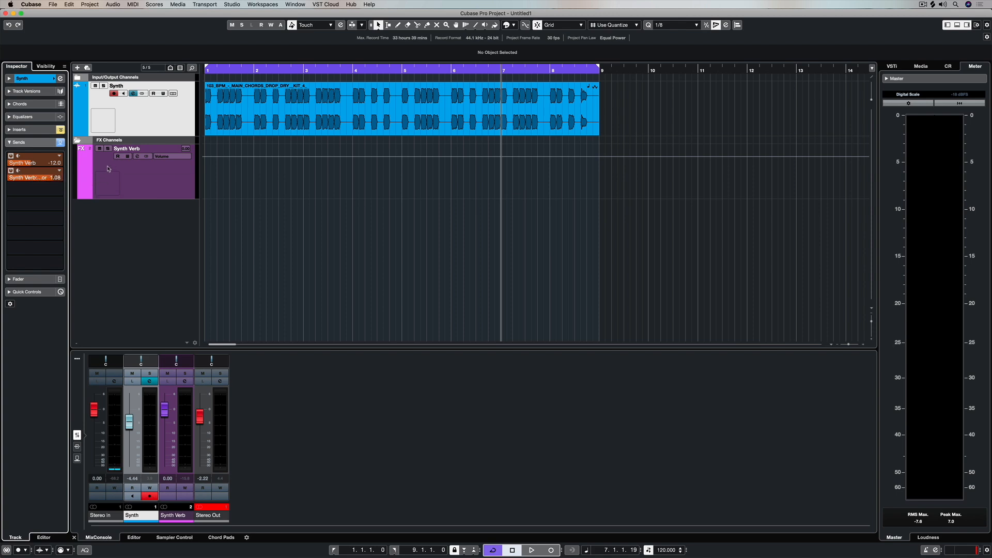
# Start playback and set Synth Verb's Tube Compressor input to 43.9 dB and output to -6.2 dB.
pyautogui.click(138, 156)
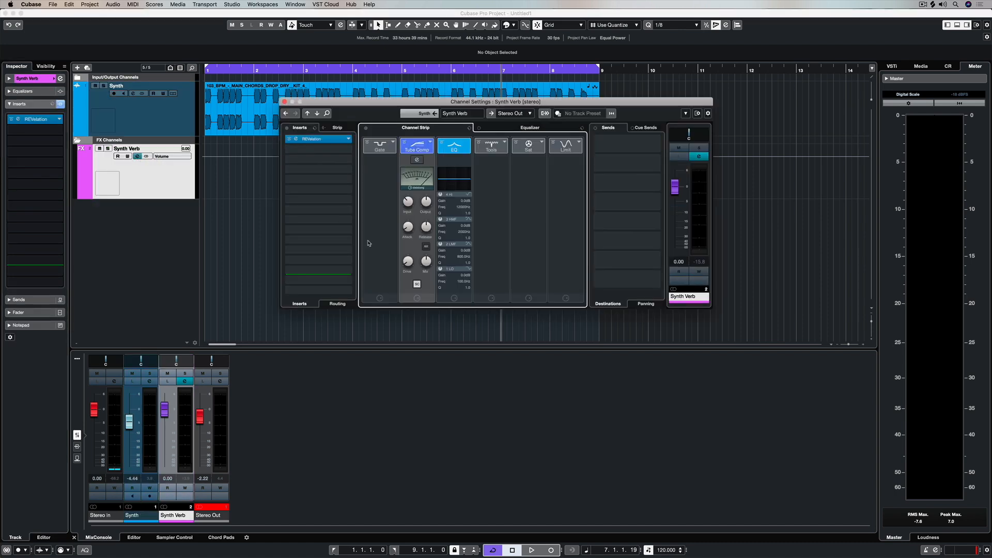
pyautogui.press('space')
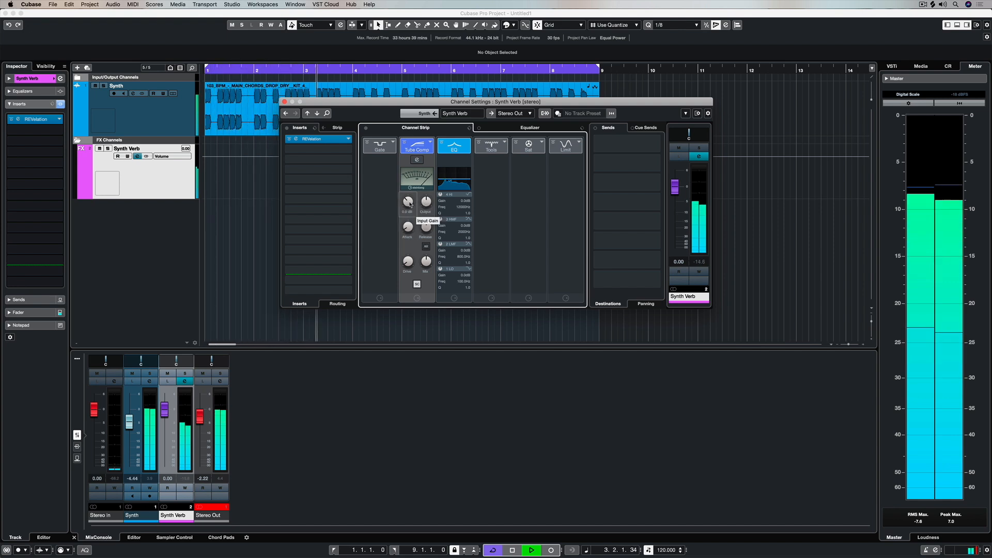
pyautogui.moveTo(408, 201)
pyautogui.mouseDown()
pyautogui.moveTo(415, 191)
pyautogui.moveTo(419, 210)
pyautogui.mouseUp()
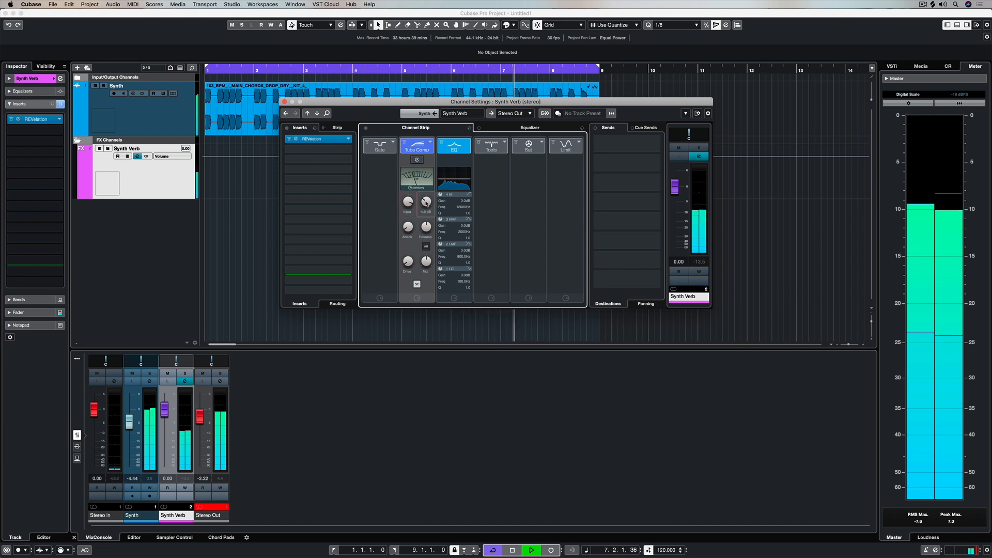
# Open the Tube Compressor's detailed view and set its mix to 100% and output to -0.7 dB.
pyautogui.click(417, 160)
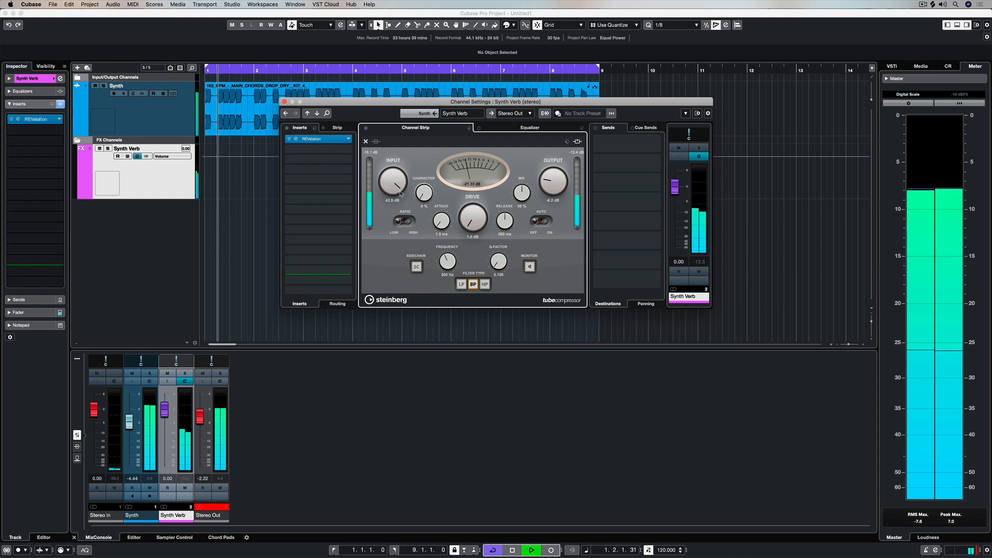
pyautogui.moveTo(522, 192); pyautogui.dragTo(547, 170)
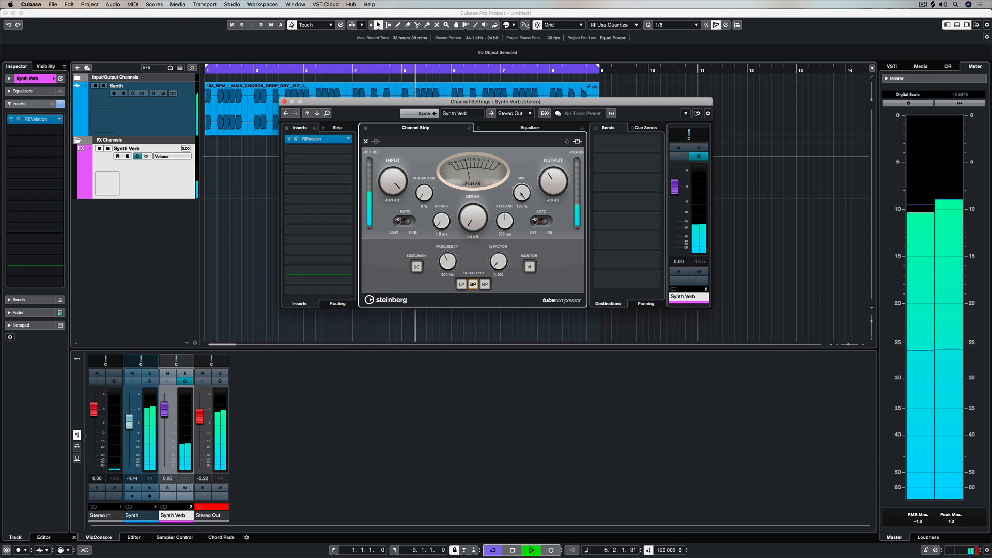
pyautogui.moveTo(542, 183); pyautogui.dragTo(542, 181)
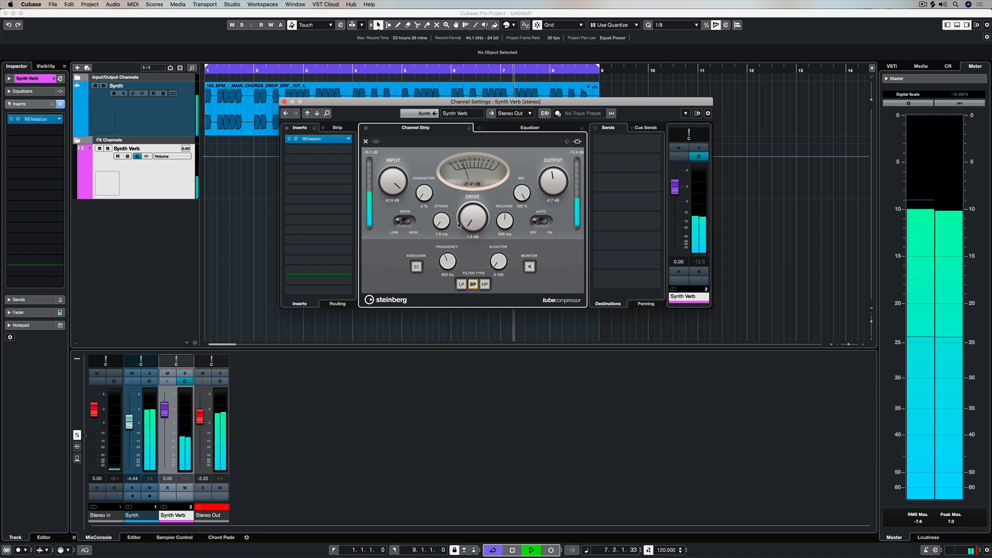
# Set the Tube Compressor's attack to about 33 ms, ratio to High and release to 371 ms.
pyautogui.moveTo(440, 224); pyautogui.dragTo(436, 216)
pyautogui.click(404, 221)
pyautogui.moveTo(505, 218); pyautogui.dragTo(501, 216)
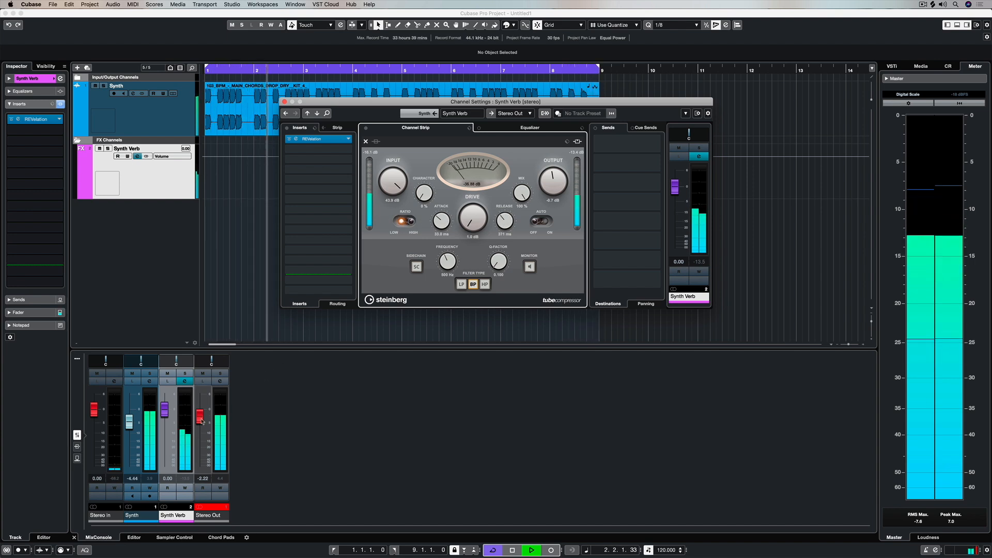
# Raise the Synth channel's fader to -1.30 dB and reopen the Synth Verb channel settings.
pyautogui.moveTo(129, 423); pyautogui.dragTo(130, 416)
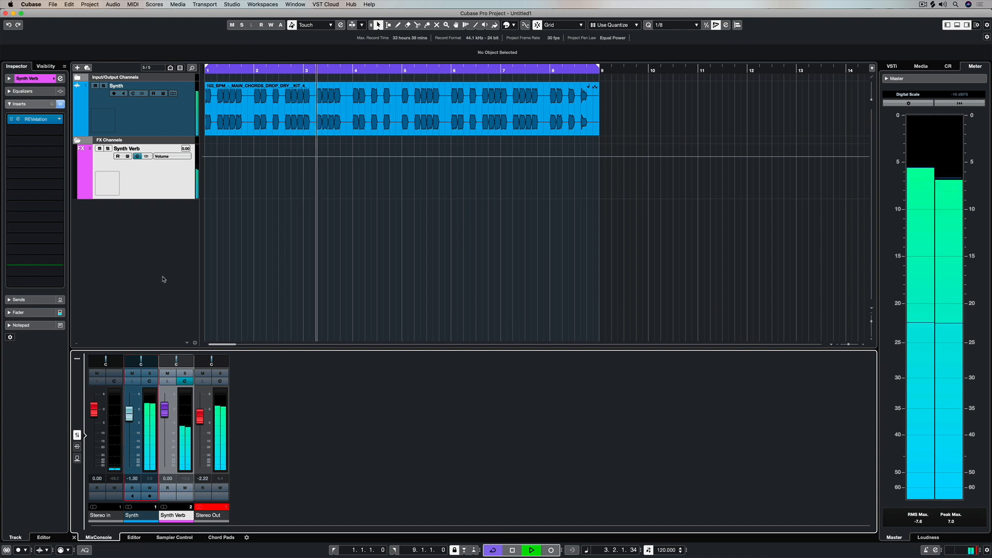
pyautogui.click(138, 157)
pyautogui.click(138, 157)
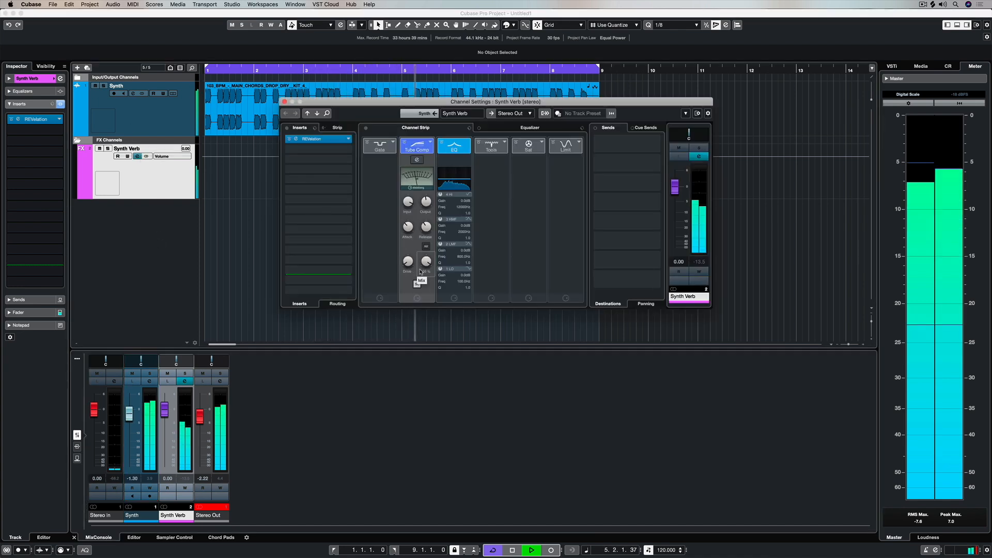
# Set the Tube Compressor's mix to 87% and its output to 3.8 dB.
pyautogui.moveTo(427, 265); pyautogui.dragTo(424, 268)
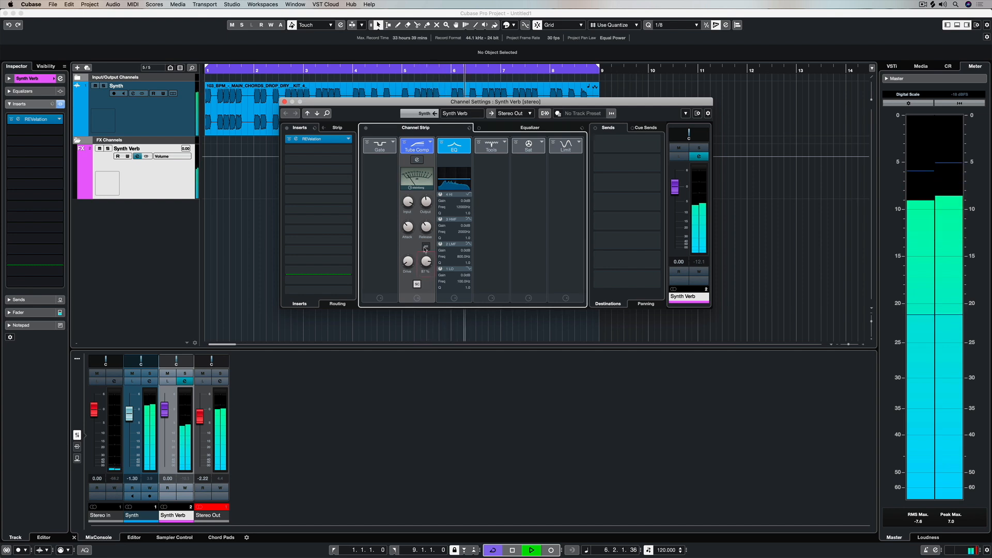
pyautogui.click(418, 160)
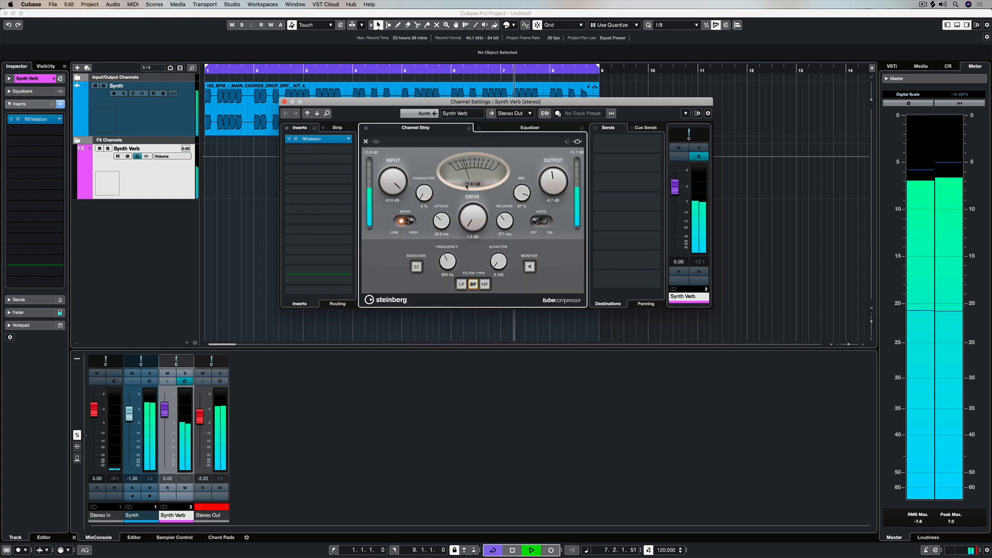
pyautogui.moveTo(553, 182); pyautogui.dragTo(556, 177)
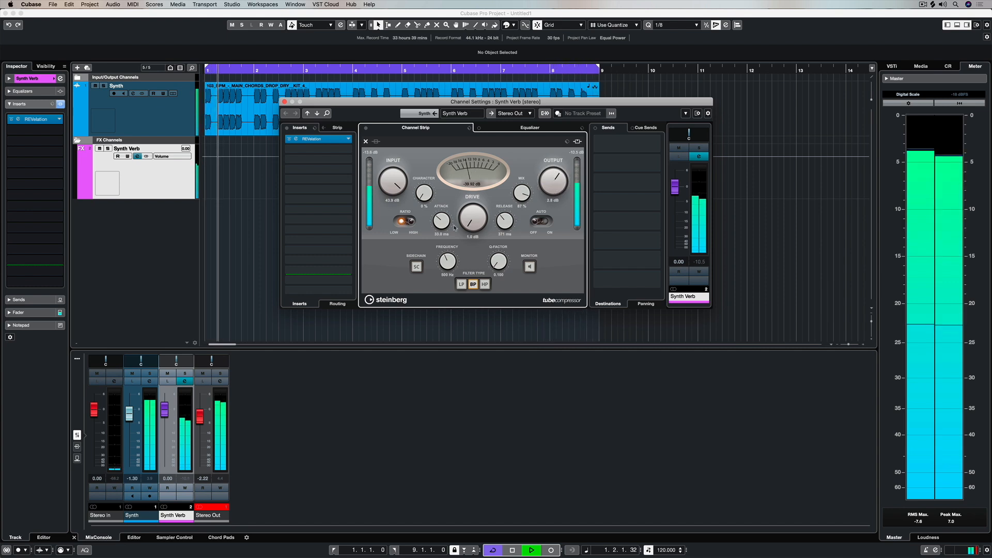
# Try a 0.1 ms attack on the Tube Compressor, and settle on about 35.8 ms attack and 317 ms release.
pyautogui.moveTo(440, 224); pyautogui.dragTo(436, 295)
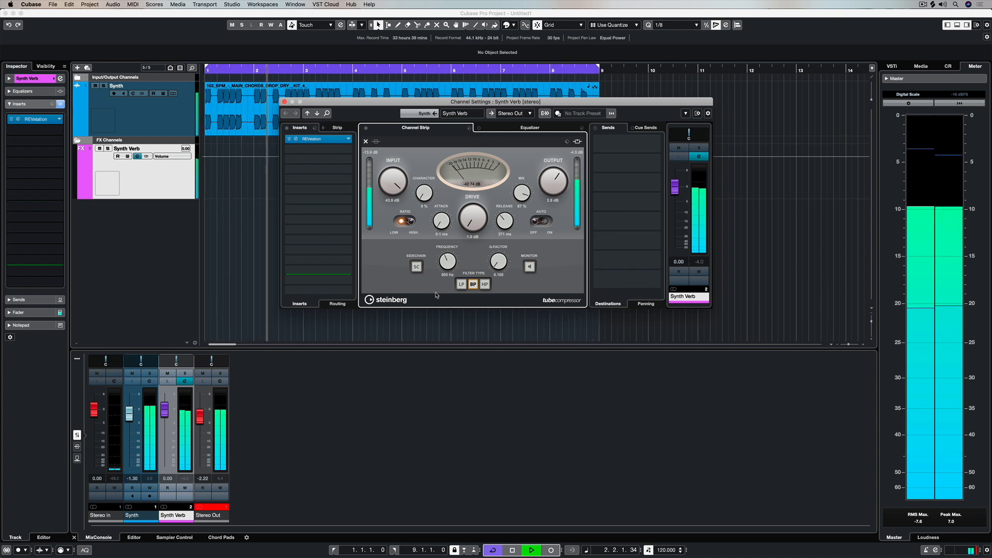
pyautogui.moveTo(507, 222); pyautogui.dragTo(505, 190)
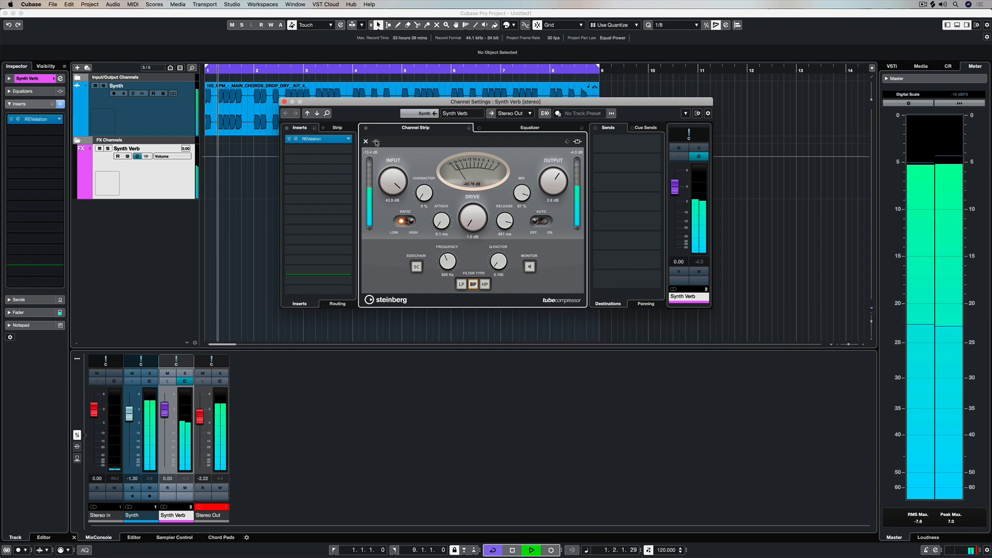
pyautogui.moveTo(441, 221); pyautogui.dragTo(439, 193)
pyautogui.moveTo(492, 244); pyautogui.dragTo(489, 249)
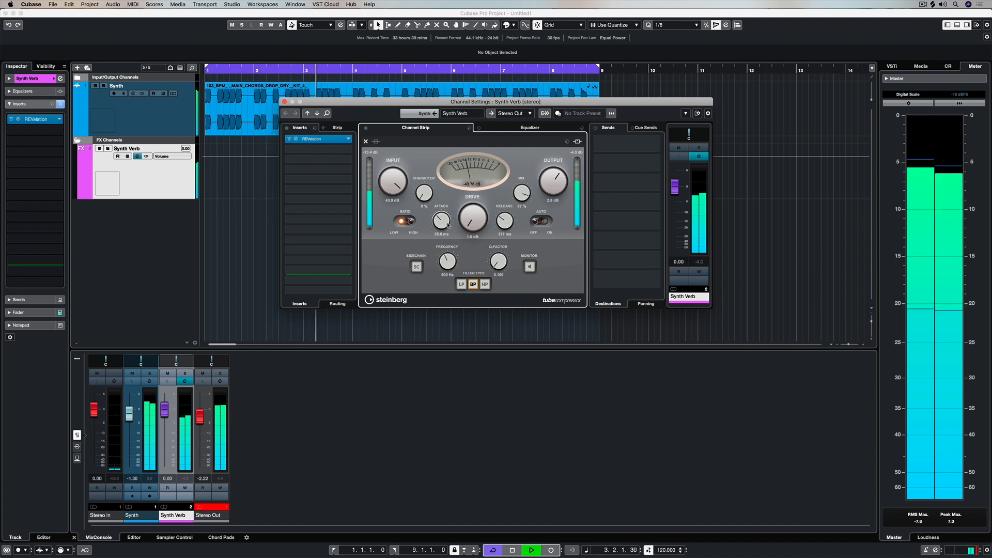
# Set the Tube Compressor's attack to about 61 ms, mix to 66% and release to about 268 ms.
pyautogui.moveTo(439, 220); pyautogui.dragTo(439, 219)
pyautogui.moveTo(522, 185)
pyautogui.mouseDown()
pyautogui.moveTo(512, 207)
pyautogui.moveTo(516, 193)
pyautogui.mouseUp()
pyautogui.moveTo(441, 221)
pyautogui.mouseDown()
pyautogui.moveTo(441, 205)
pyautogui.moveTo(441, 226)
pyautogui.mouseUp()
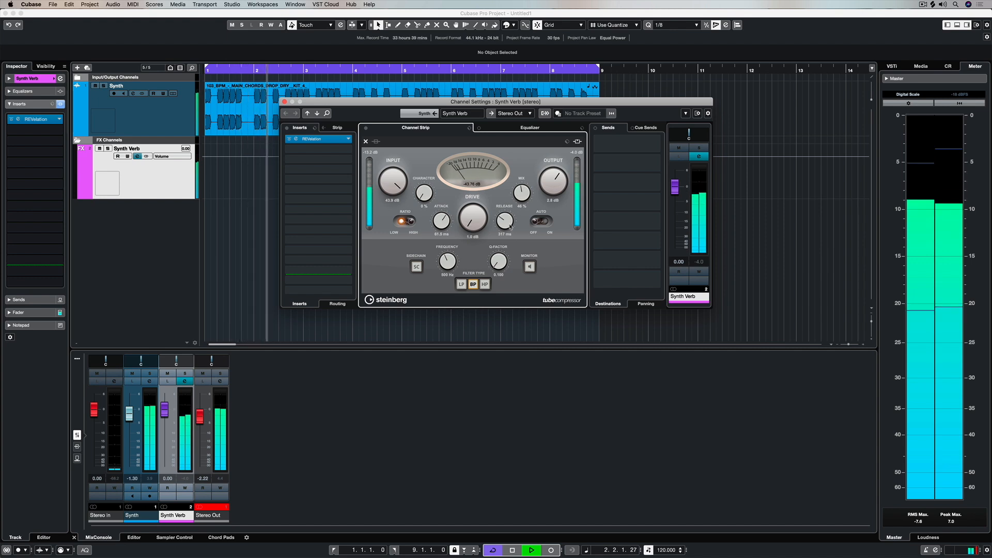
pyautogui.moveTo(504, 220); pyautogui.dragTo(502, 224)
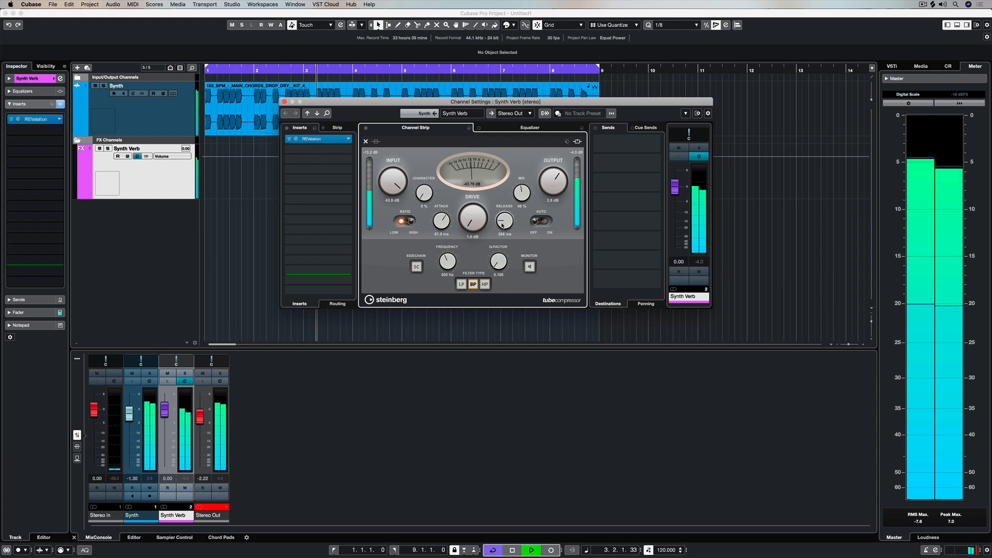
# Shape the Synth Verb equalizer with -24.0 dB at 237.7 Hz, -17.1 dB at 4564 Hz and +7.9 dB at 903.3 Hz.
pyautogui.click(530, 127)
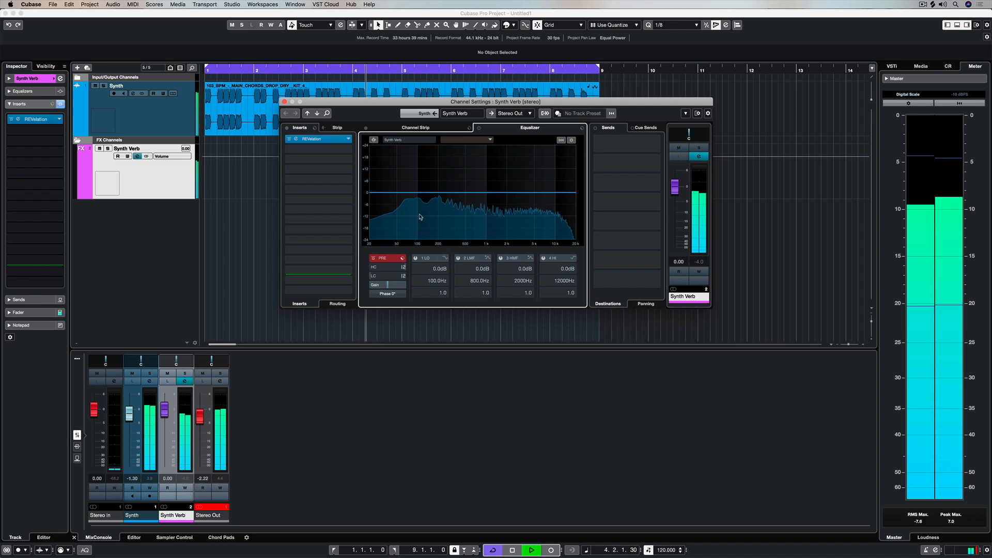
pyautogui.moveTo(388, 204); pyautogui.dragTo(446, 241)
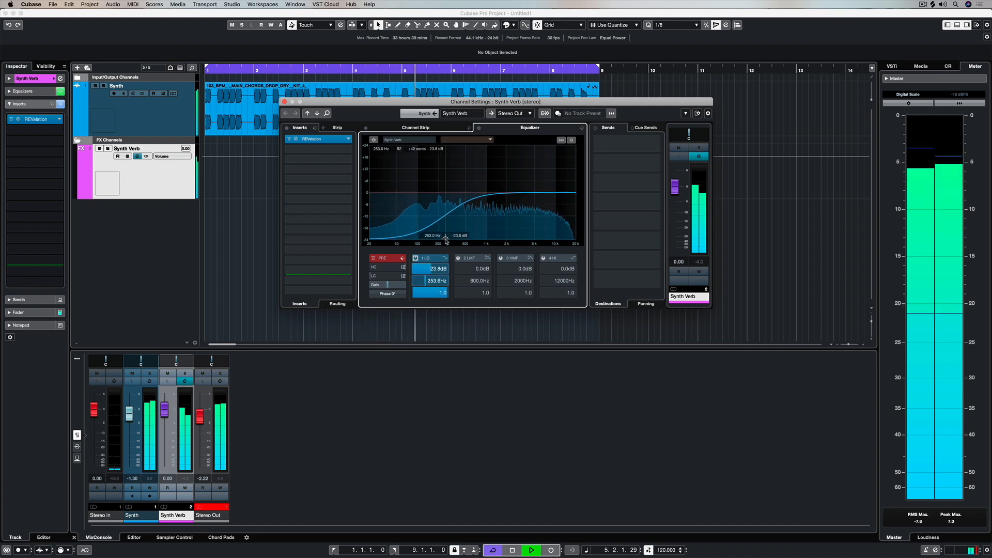
pyautogui.moveTo(561, 193); pyautogui.dragTo(531, 226)
pyautogui.moveTo(483, 194)
pyautogui.mouseDown()
pyautogui.moveTo(489, 168)
pyautogui.moveTo(484, 177)
pyautogui.mouseUp()
# Return to the Tube Compressor and set its release to about 480 ms and drive to 4.4 dB.
pyautogui.click(427, 128)
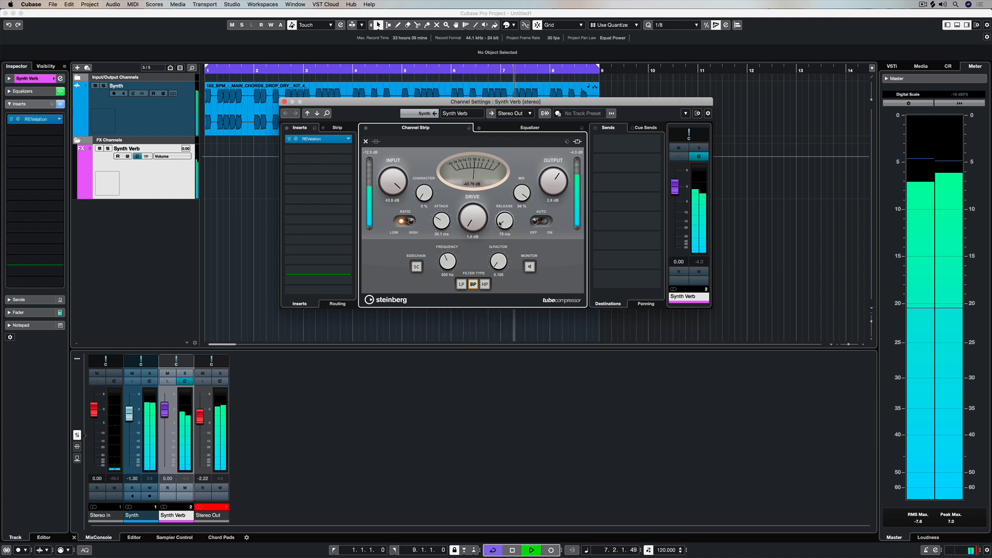
pyautogui.moveTo(502, 218); pyautogui.dragTo(507, 212)
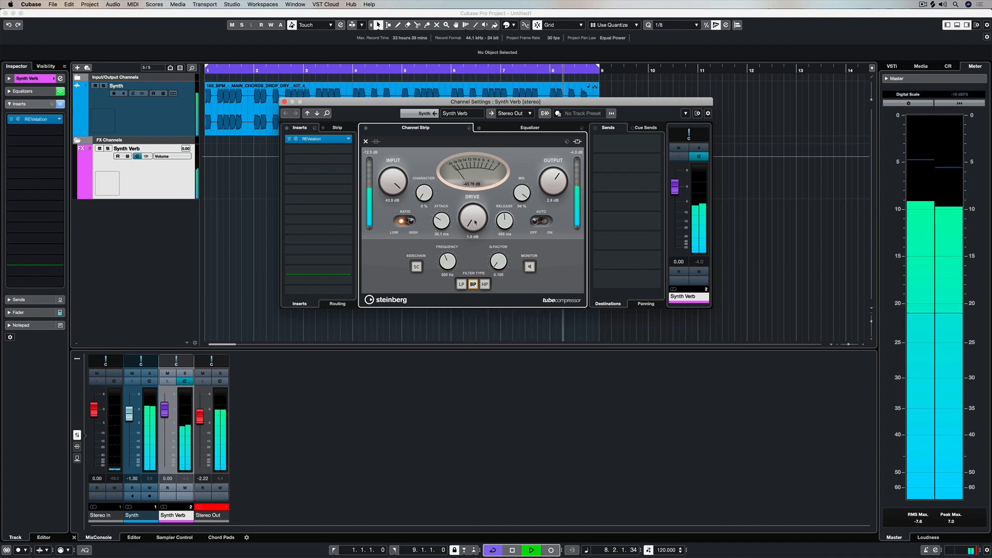
pyautogui.moveTo(442, 223); pyautogui.dragTo(477, 173)
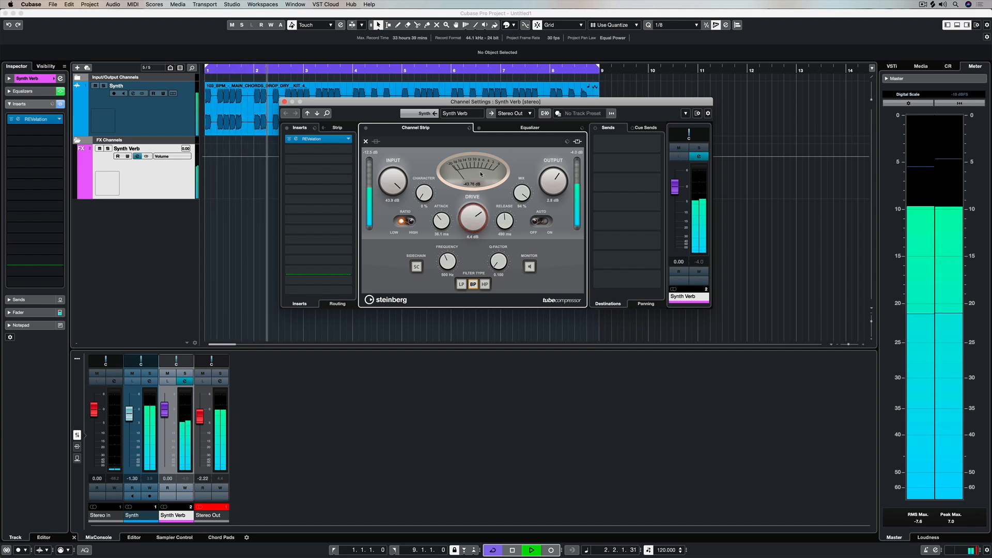
# Set the equalizer's low band to -23.4 dB at 145.3 Hz, high-mid to 0.4 dB at 915 Hz and high to 5.5 dB at 5764 Hz.
pyautogui.click(517, 129)
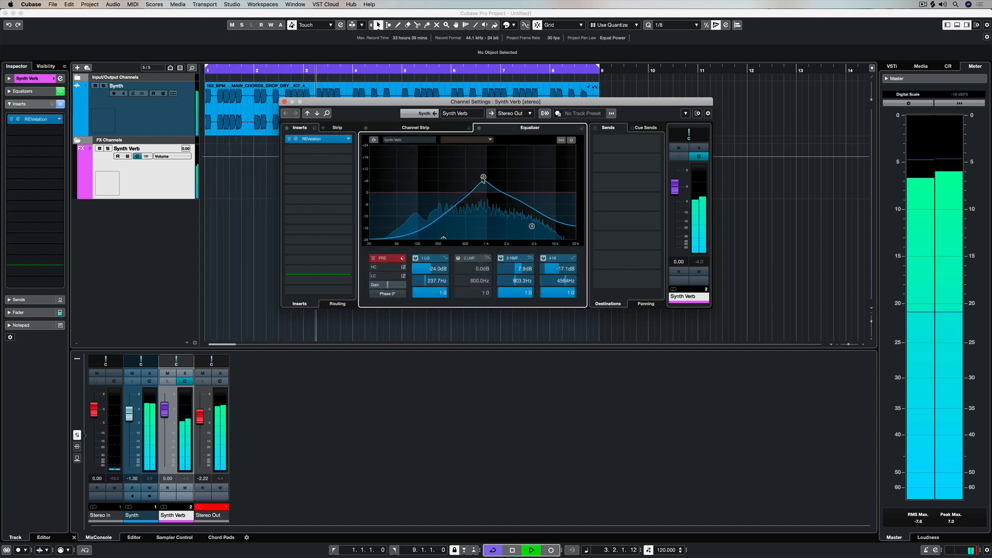
pyautogui.moveTo(445, 239); pyautogui.dragTo(430, 239)
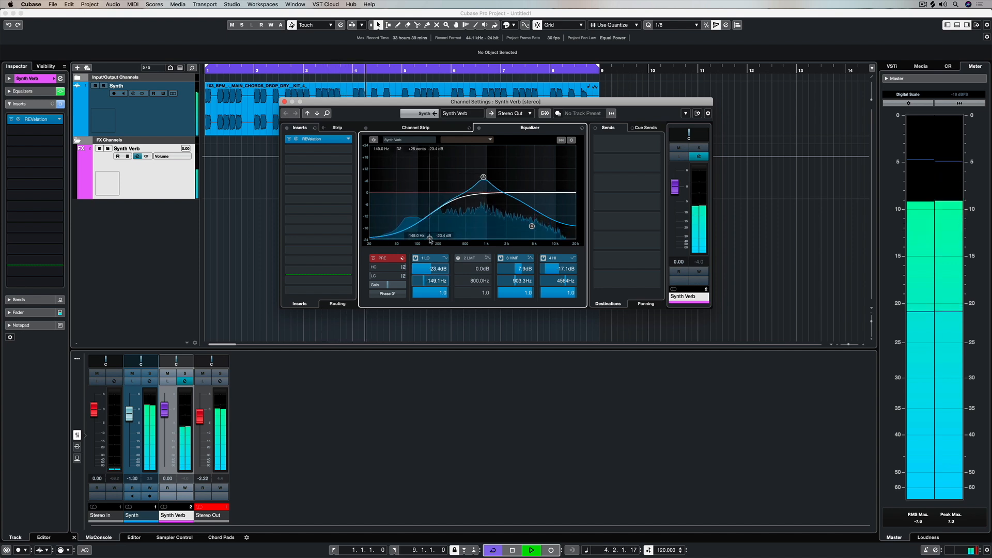
pyautogui.moveTo(483, 176); pyautogui.dragTo(484, 192)
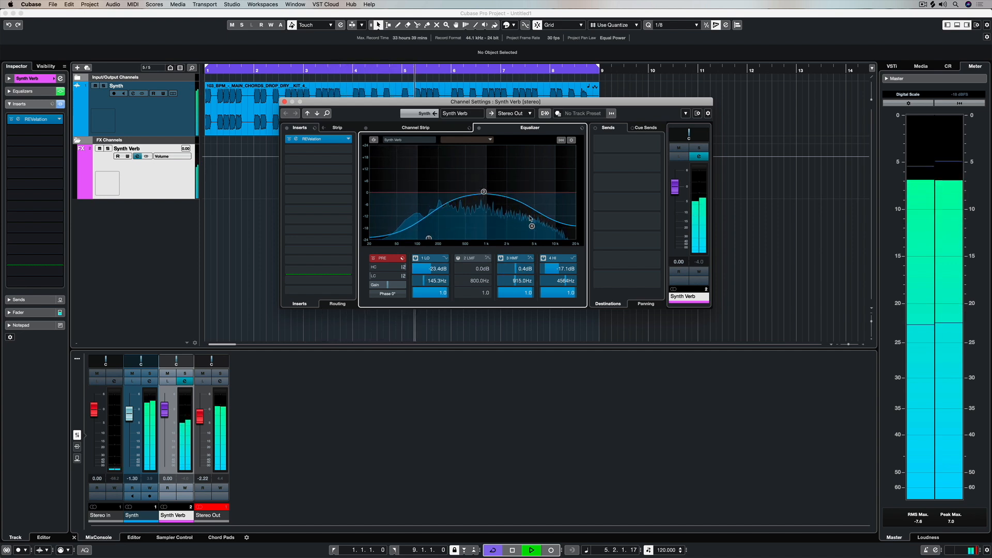
pyautogui.moveTo(531, 226); pyautogui.dragTo(539, 182)
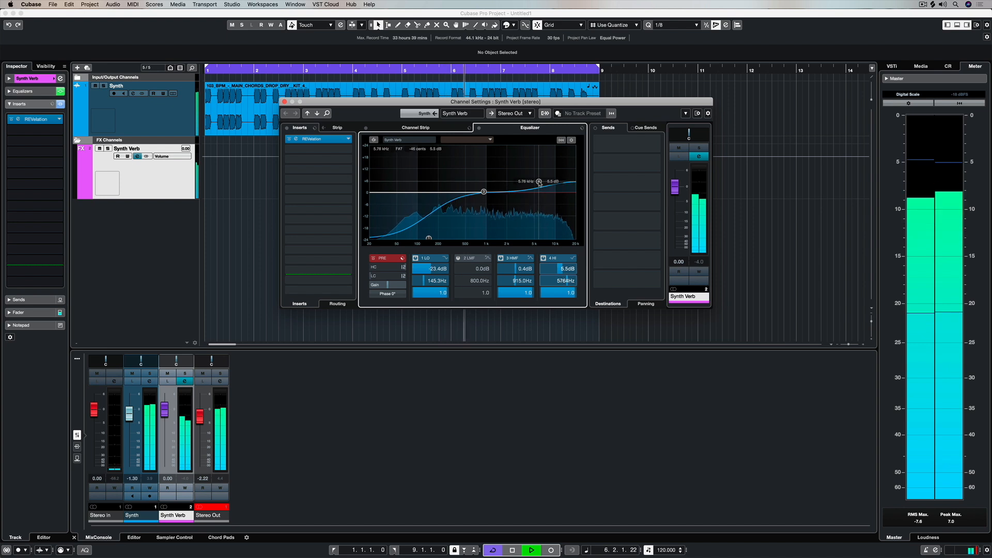
# Set the Tube Compressor's mix to about 52%, release to 277 ms and output to 1.1 dB.
pyautogui.click(467, 129)
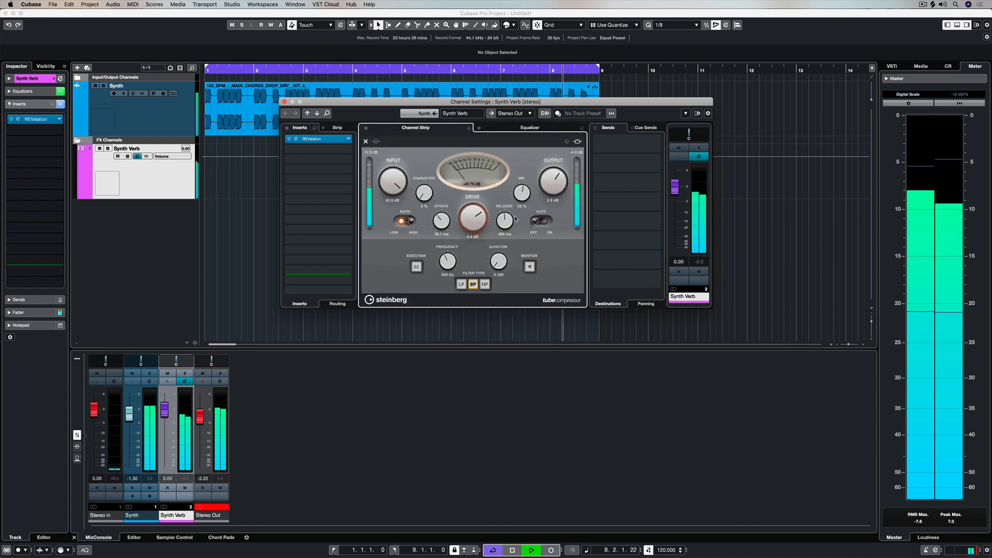
pyautogui.moveTo(504, 224); pyautogui.dragTo(507, 231)
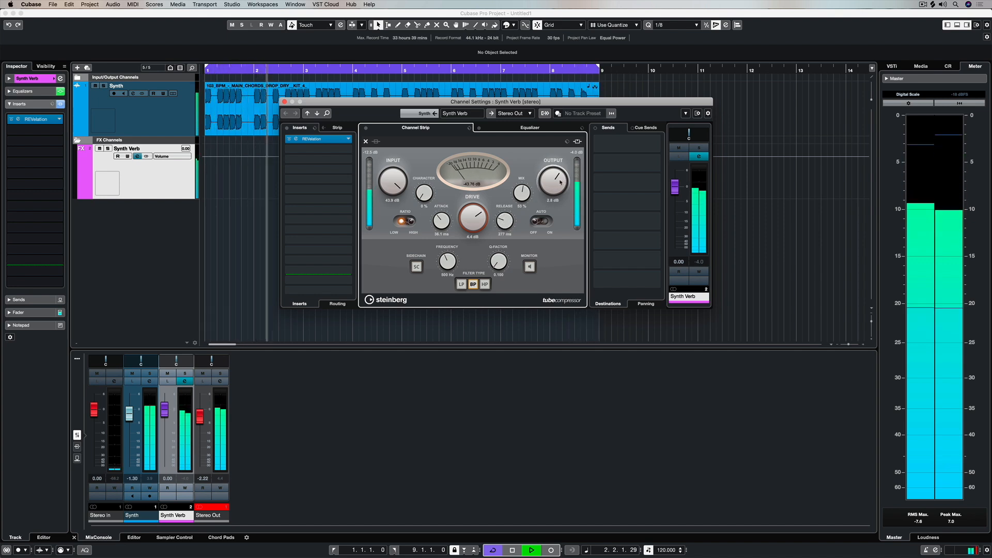
pyautogui.moveTo(559, 183); pyautogui.dragTo(560, 181)
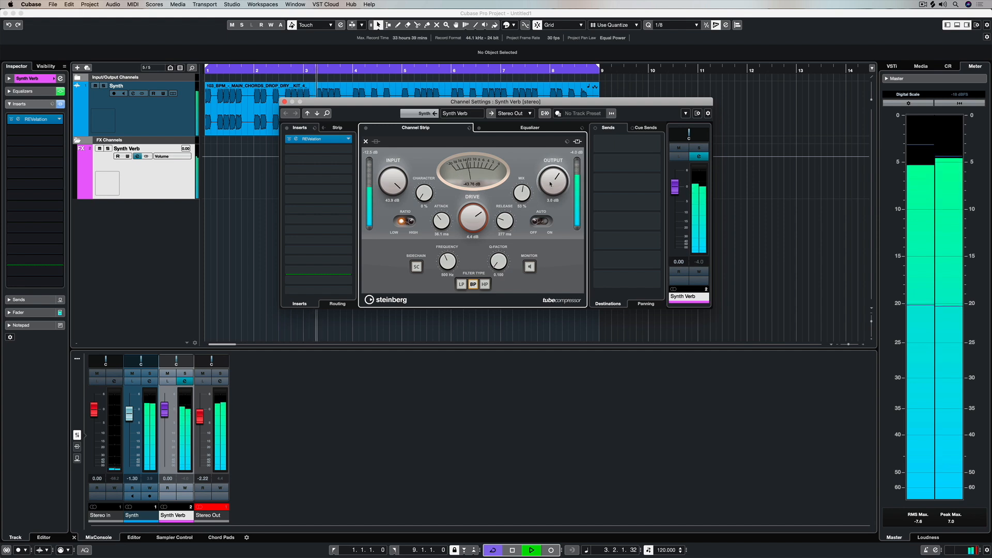
# Mute and unmute the Synth Verb channel to compare the playback without and with the reverb.
pyautogui.click(100, 149)
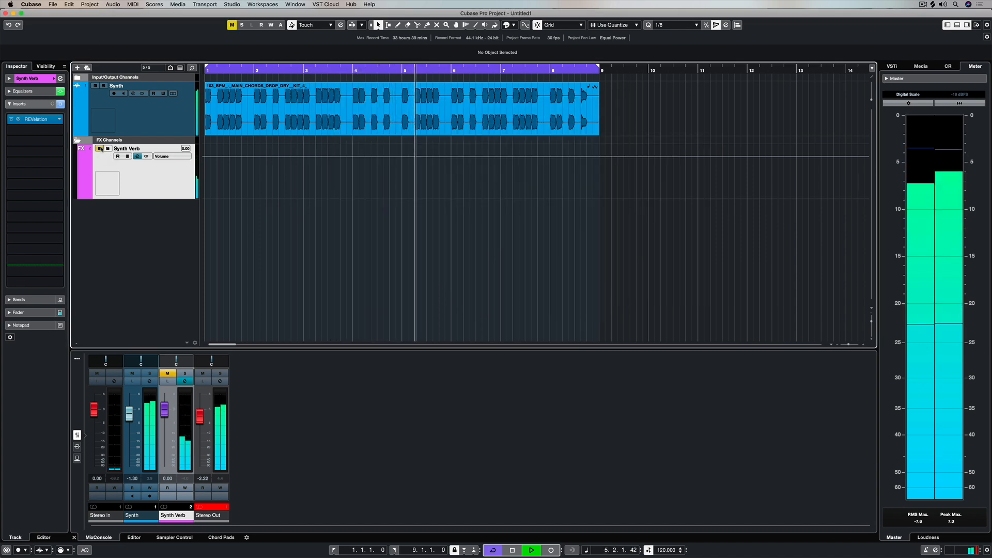
pyautogui.click(99, 148)
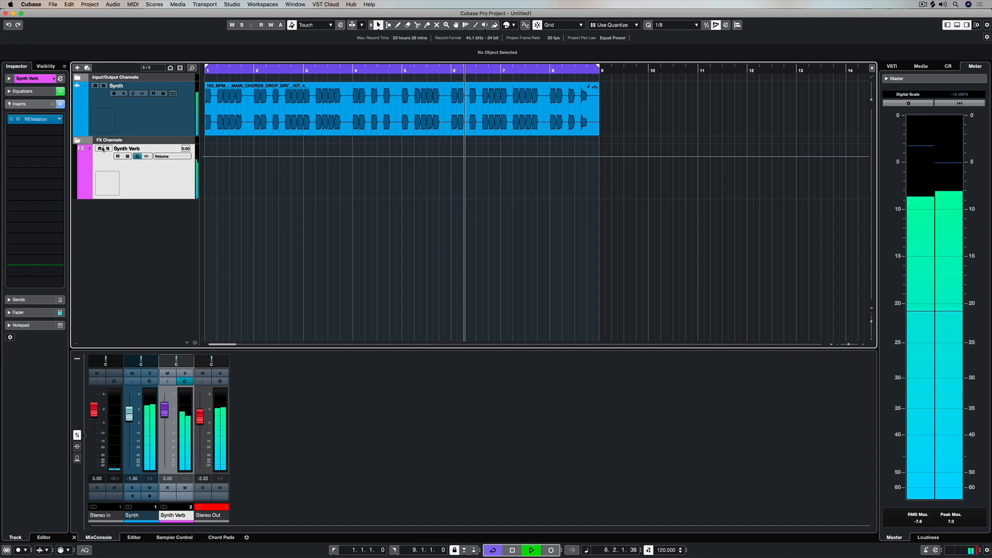